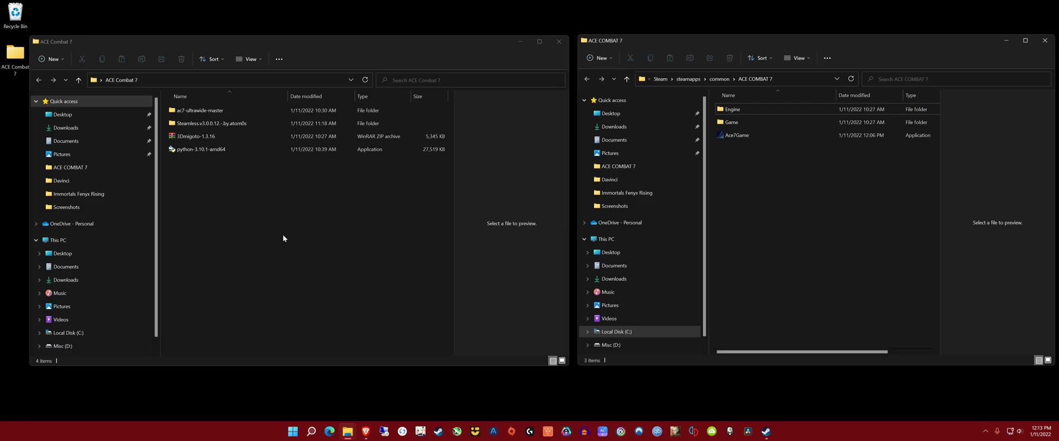
Open the Steamless.v3.0.0.12 folder in the downloads Explorer window.
{"action": "left_click", "coordinate": [223, 154]}
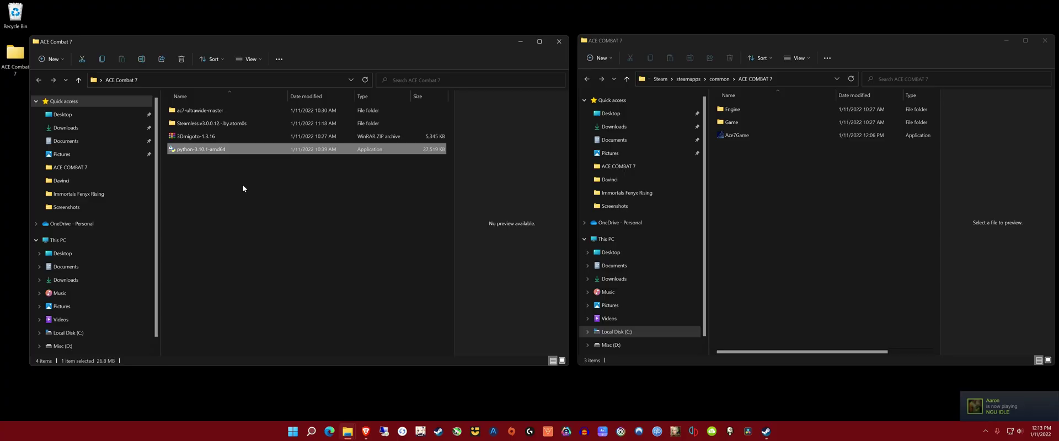
{"action": "left_click", "coordinate": [244, 187]}
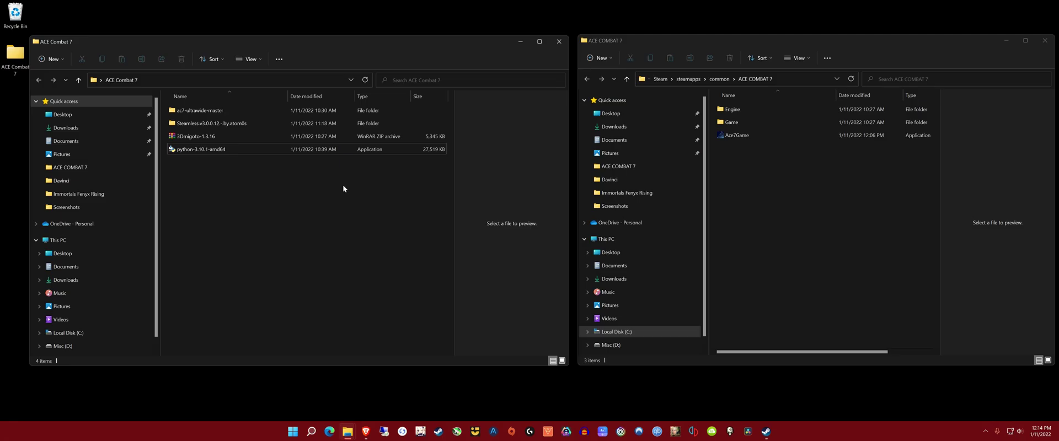
{"action": "left_click", "coordinate": [188, 125]}
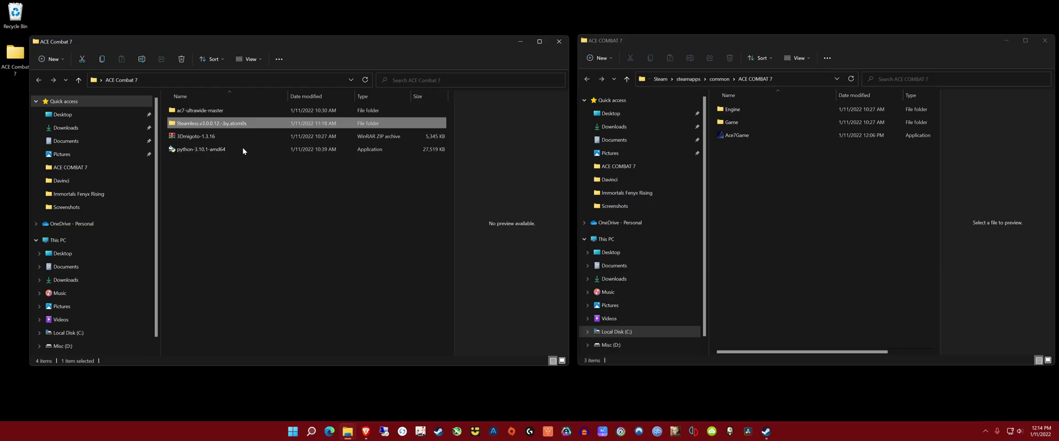
{"action": "left_click", "coordinate": [253, 170]}
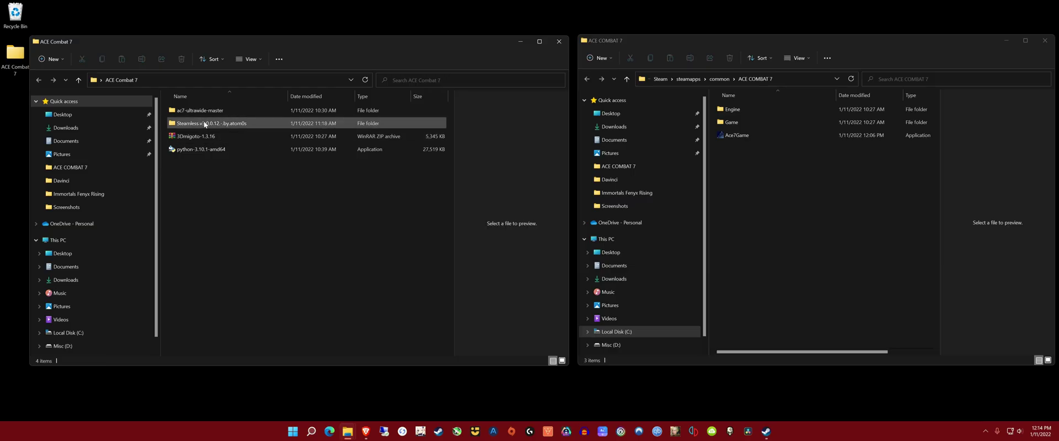
{"action": "double_click", "coordinate": [231, 123]}
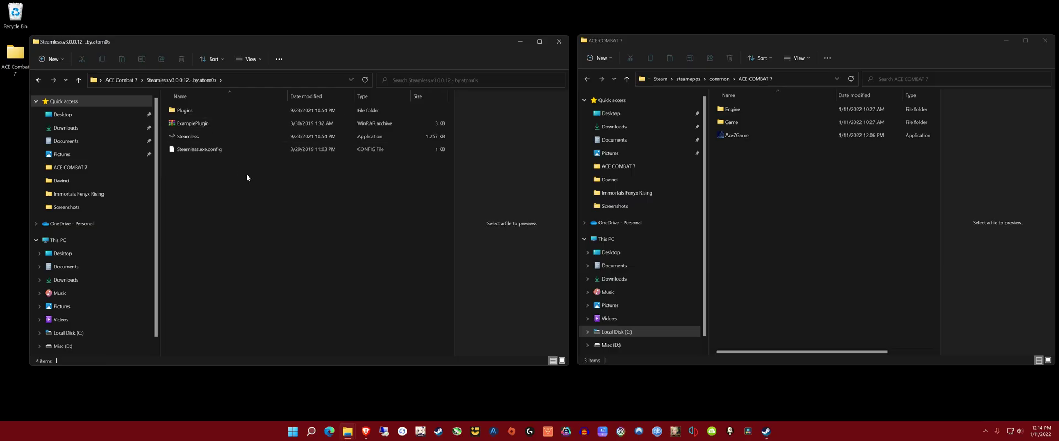
Run Steamless, unpack Ace7Game.exe into Ace7Game.exe.unpacked, and close Steamless.
{"action": "double_click", "coordinate": [202, 136]}
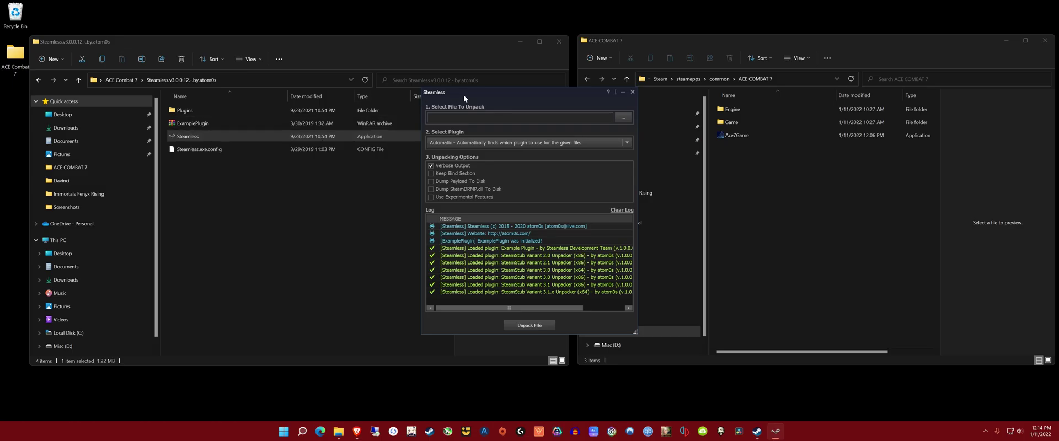
{"action": "left_click_drag", "start_coordinate": [478, 101], "coordinate": [383, 119]}
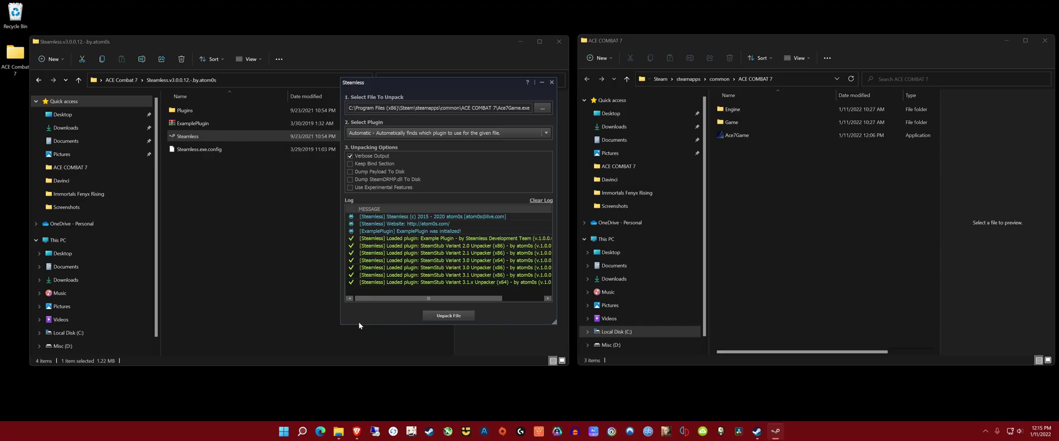
{"action": "left_click", "coordinate": [442, 316]}
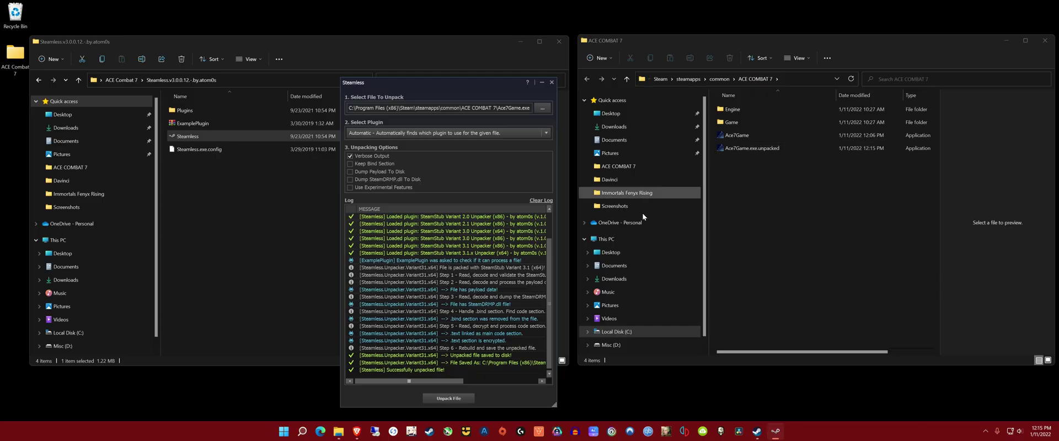
{"action": "left_click", "coordinate": [552, 82]}
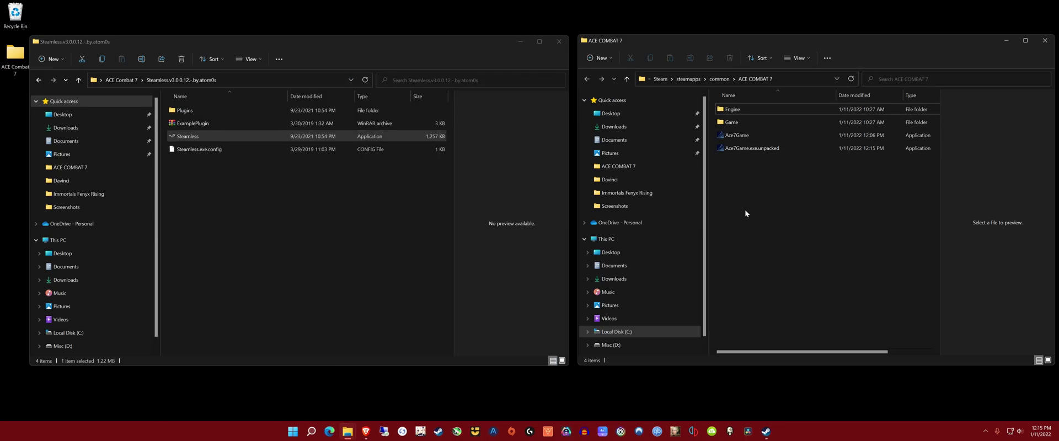
Delete the original Ace7Game.exe and rename Ace7Game.exe.unpacked to Ace7Game.exe.
{"action": "left_click", "coordinate": [737, 137]}
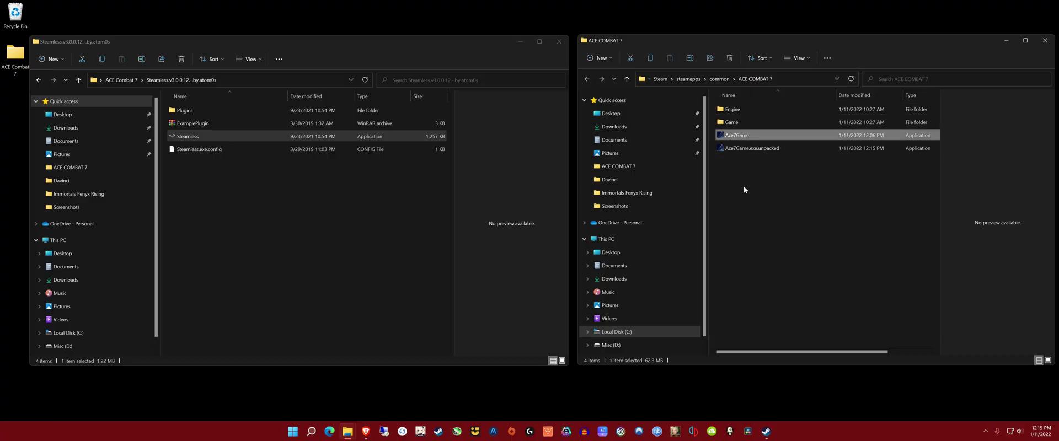
{"action": "key", "text": "Delete"}
{"action": "right_click", "coordinate": [743, 139]}
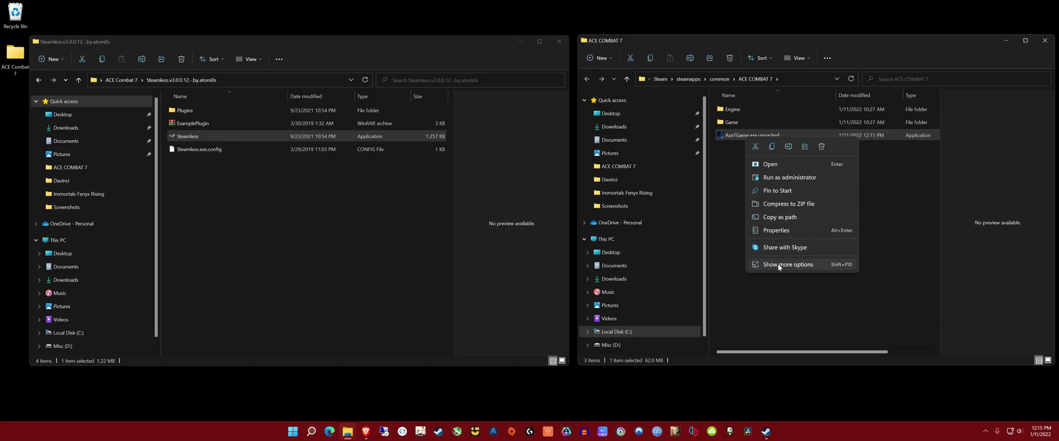
{"action": "left_click", "coordinate": [777, 264]}
{"action": "left_click", "coordinate": [802, 258]}
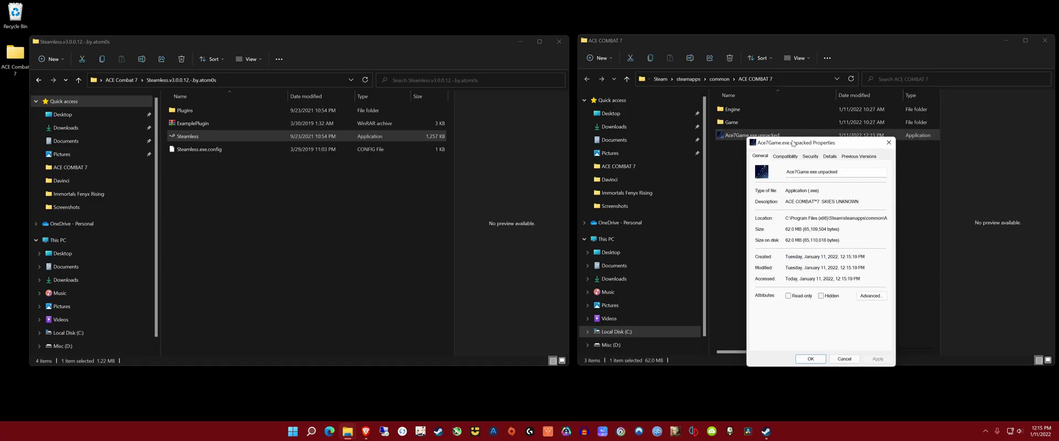
{"action": "mouse_move", "coordinate": [794, 144]}
{"action": "left_mouse_down"}
{"action": "mouse_move", "coordinate": [779, 170]}
{"action": "mouse_move", "coordinate": [824, 155]}
{"action": "left_mouse_up"}
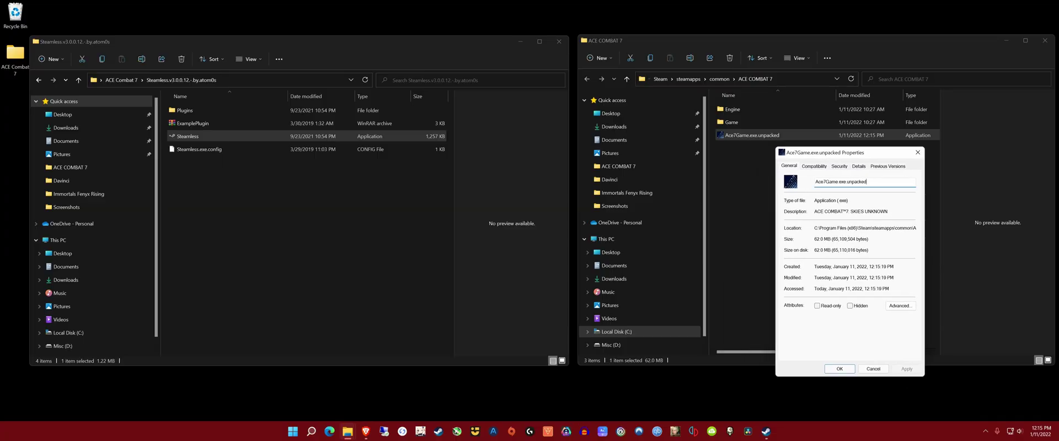
{"action": "left_click_drag", "start_coordinate": [867, 182], "coordinate": [847, 182]}
{"action": "key", "text": "BackSpace"}
{"action": "key", "text": "BackSpace"}
{"action": "key", "text": "BackSpace"}
{"action": "left_click", "coordinate": [840, 368]}
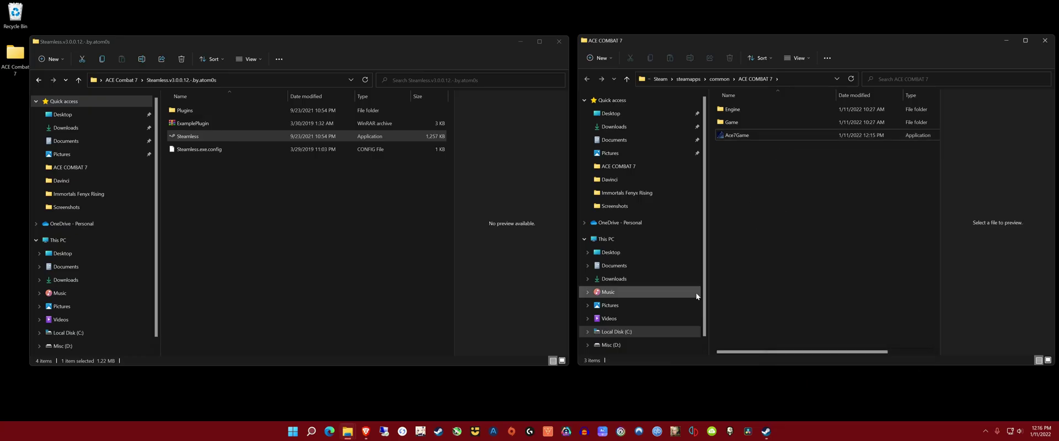
{"action": "left_click", "coordinate": [309, 220]}
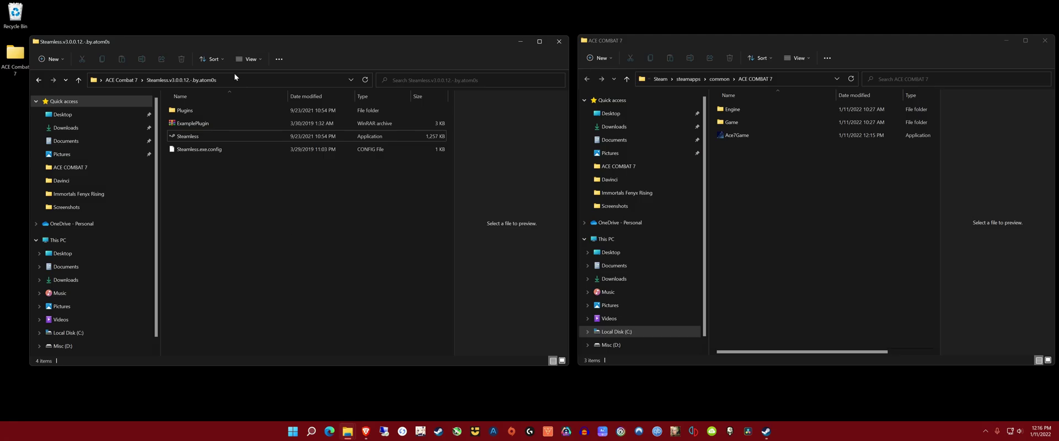
Copy the 3Dmigoto-1.3.16 zip from the downloads folder into the ACE COMBAT 7 folder.
{"action": "key", "text": "alt+Up"}
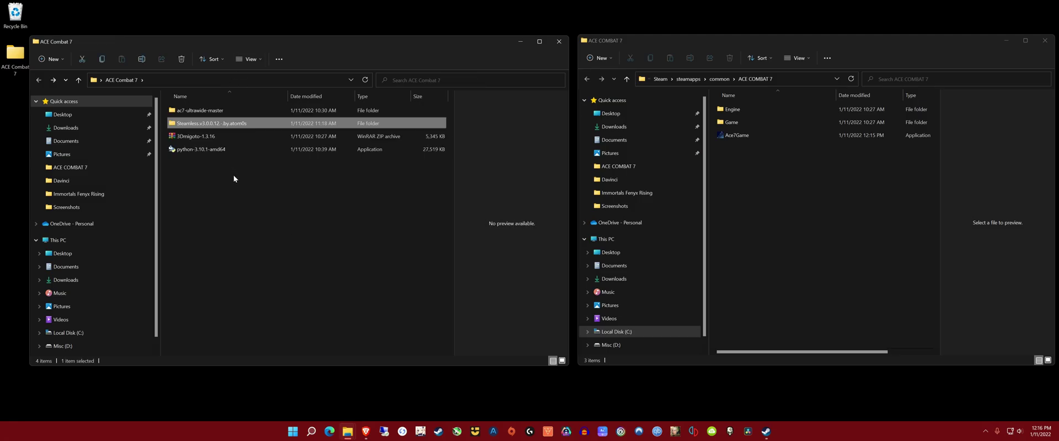
{"action": "left_click", "coordinate": [231, 172]}
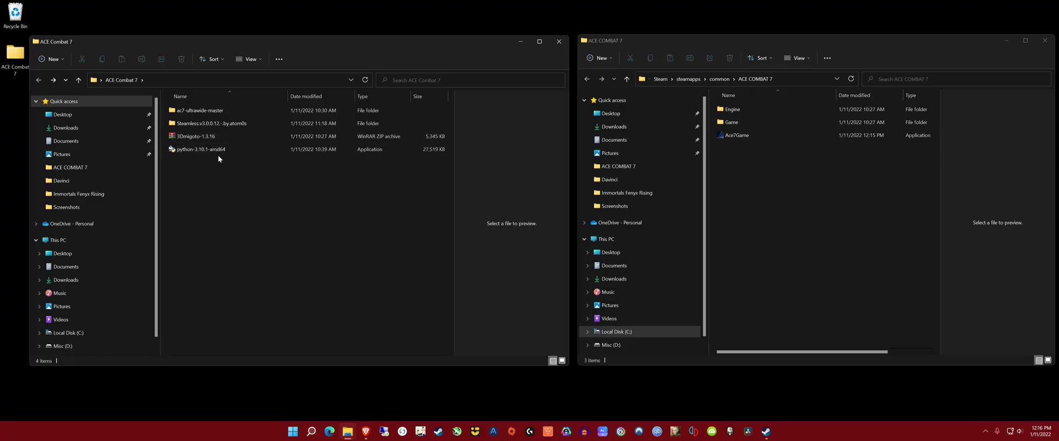
{"action": "right_click", "coordinate": [212, 138]}
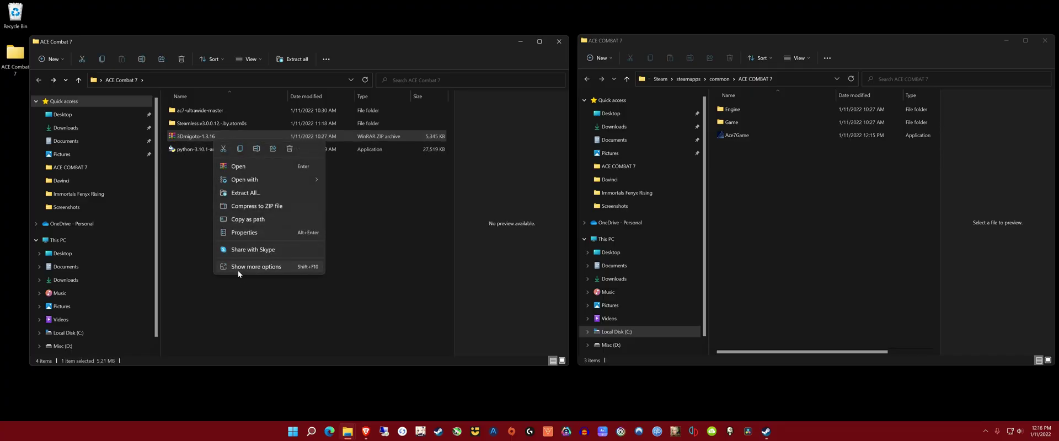
{"action": "left_click", "coordinate": [243, 270]}
{"action": "left_click", "coordinate": [277, 220]}
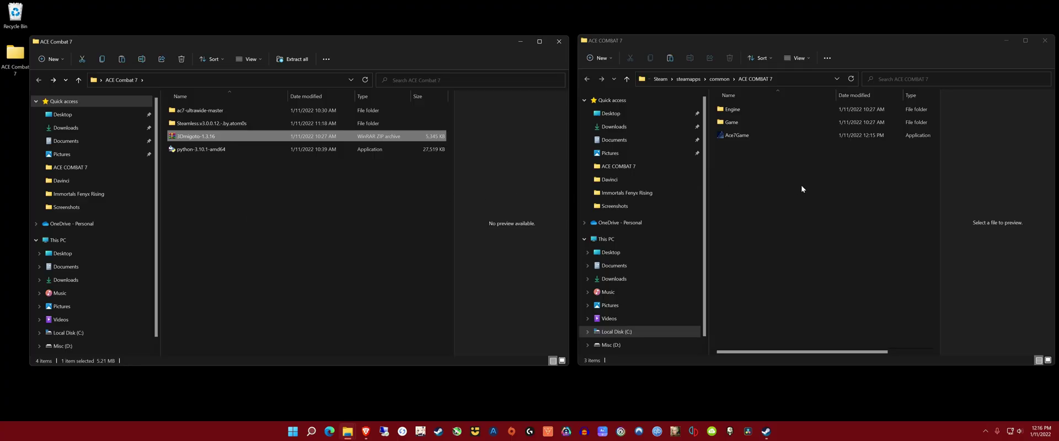
{"action": "right_click", "coordinate": [749, 171]}
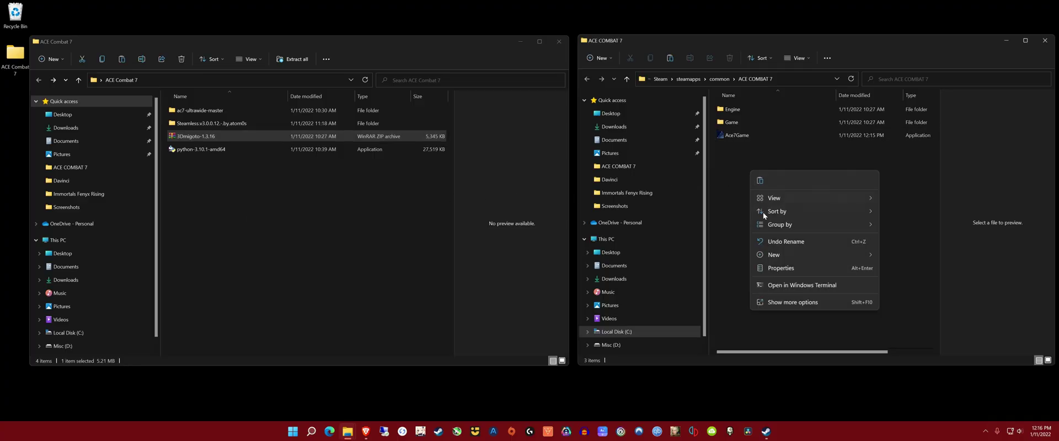
{"action": "left_click", "coordinate": [722, 227]}
{"action": "key", "text": "ctrl+v"}
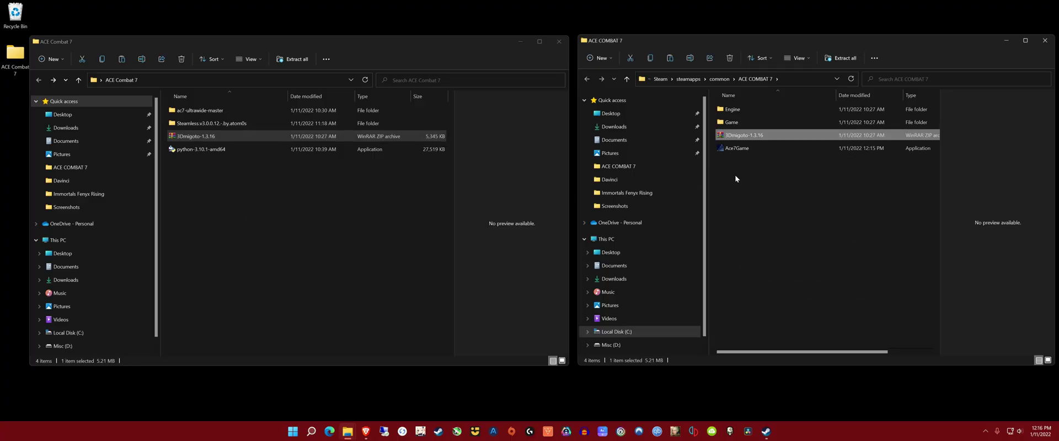
{"action": "left_click", "coordinate": [242, 187]}
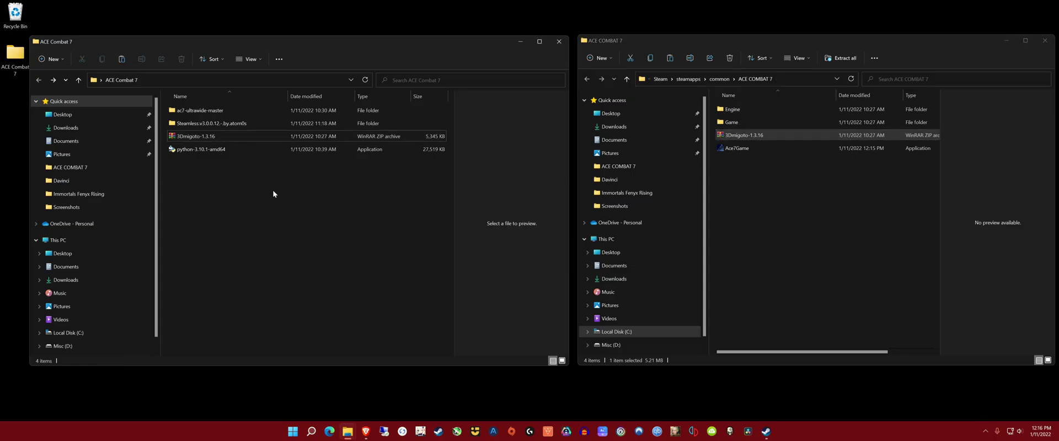
Copy all six ac7-ultrawide-master items (Mods, ShaderFixes, magic, etc.) into the game folder.
{"action": "double_click", "coordinate": [208, 109]}
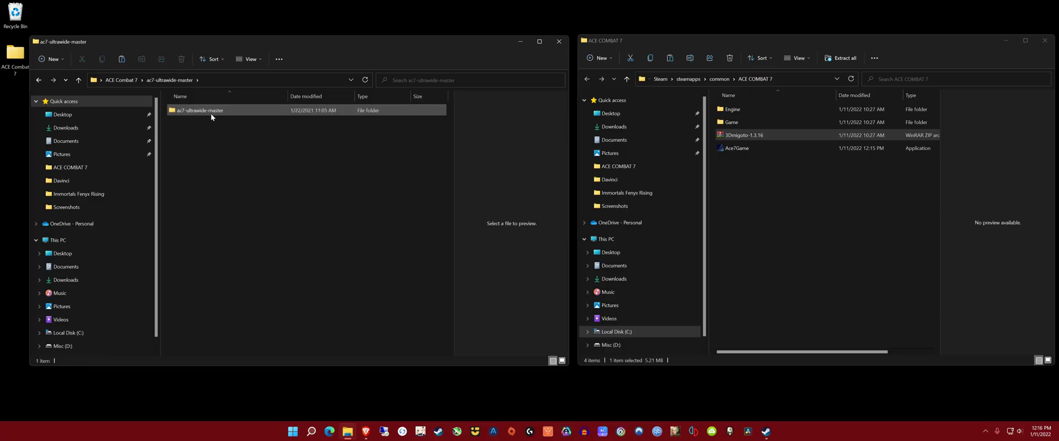
{"action": "mouse_move", "coordinate": [200, 110]}
{"action": "double_click", "coordinate": [211, 112]}
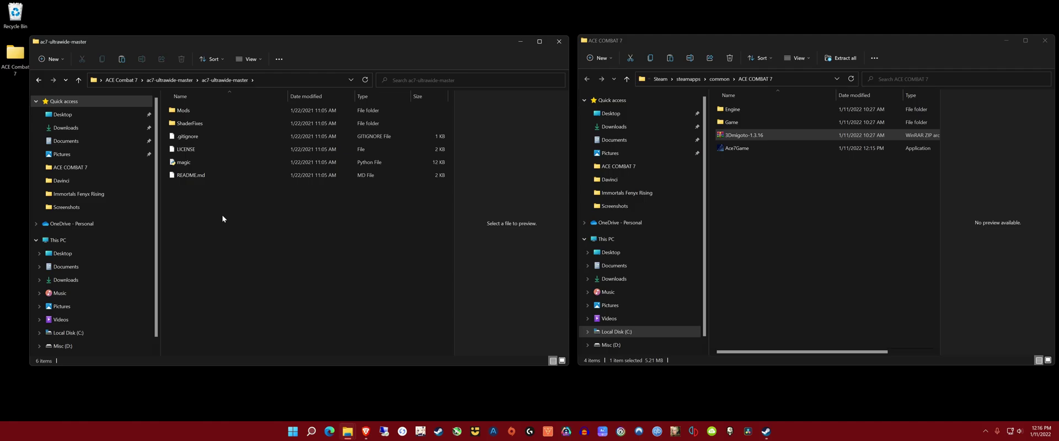
{"action": "left_click_drag", "start_coordinate": [222, 216], "coordinate": [192, 124]}
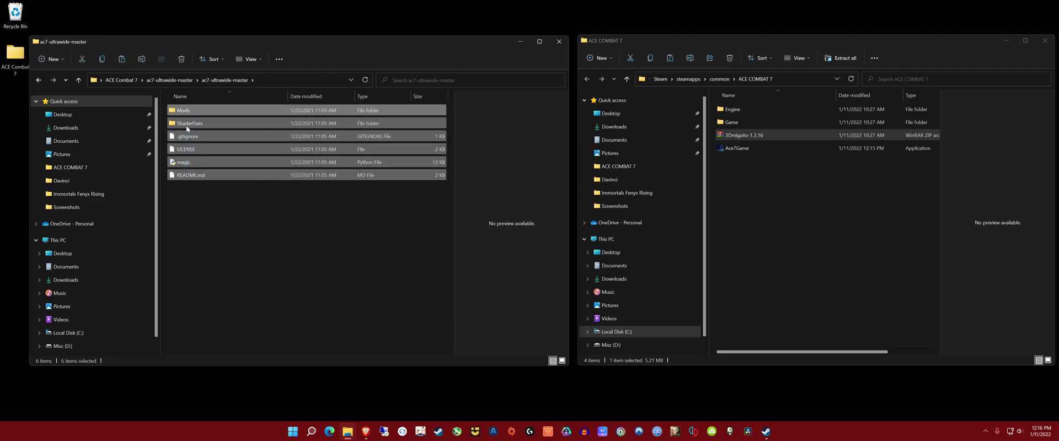
{"action": "right_click", "coordinate": [192, 123]}
{"action": "left_click", "coordinate": [237, 250]}
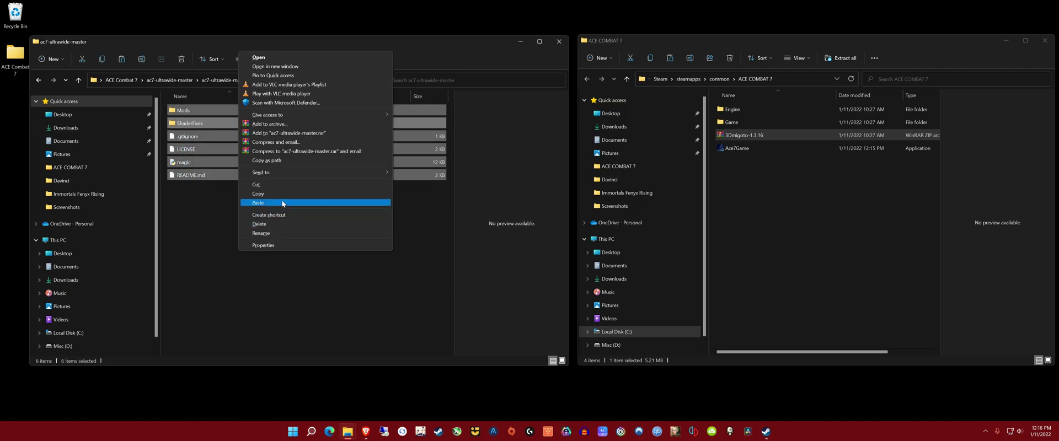
{"action": "left_click", "coordinate": [358, 193]}
{"action": "left_click", "coordinate": [786, 239]}
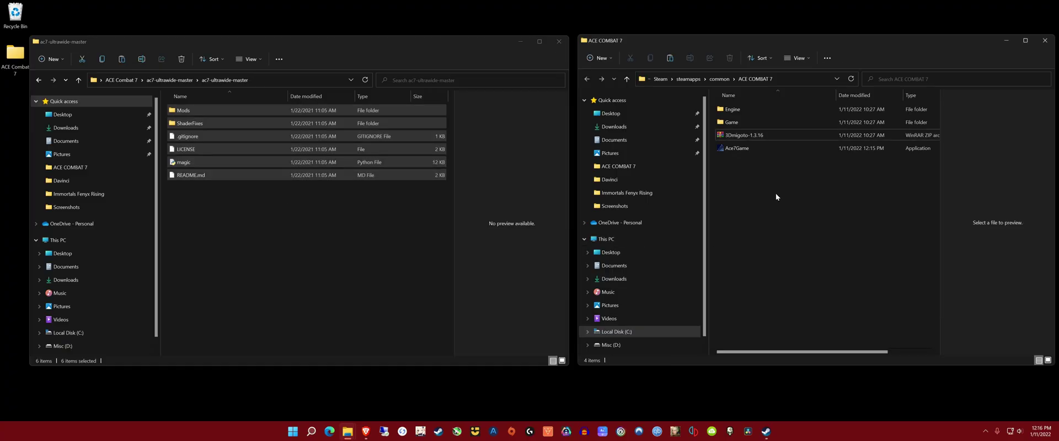
{"action": "key", "text": "ctrl+v"}
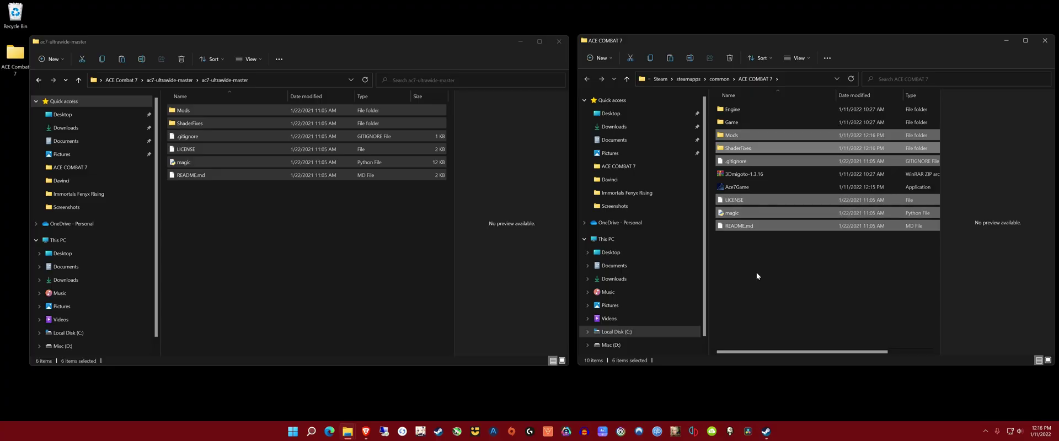
{"action": "left_click", "coordinate": [767, 260]}
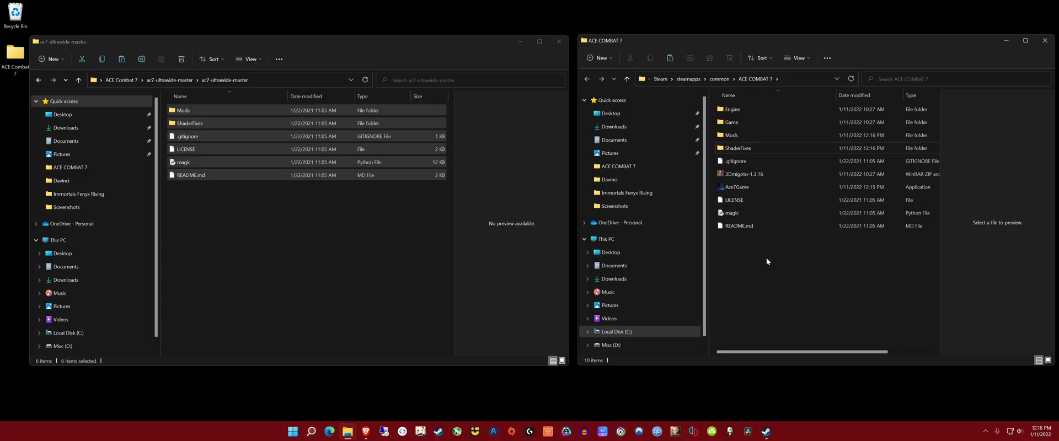
Run magic.py, accept the anti-cheat warning and 3840x1600 resolution, and let it finish.
{"action": "double_click", "coordinate": [734, 214]}
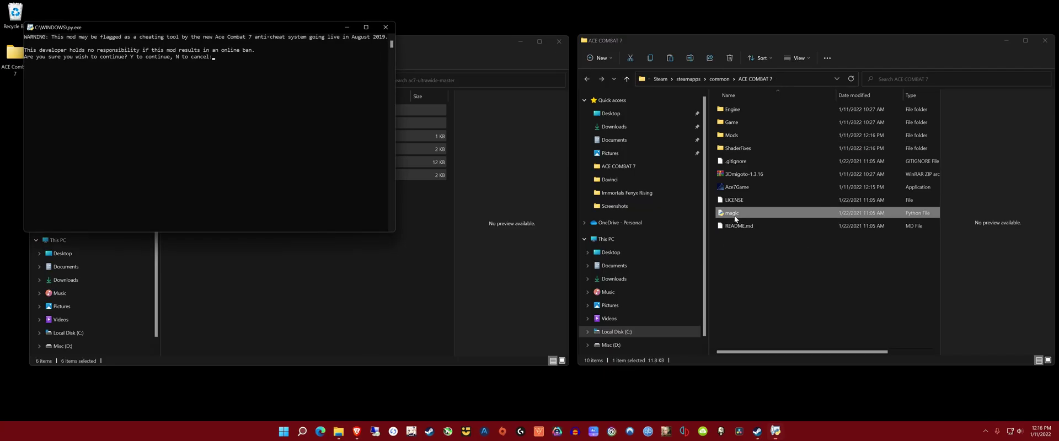
{"action": "left_click_drag", "start_coordinate": [224, 25], "coordinate": [325, 106]}
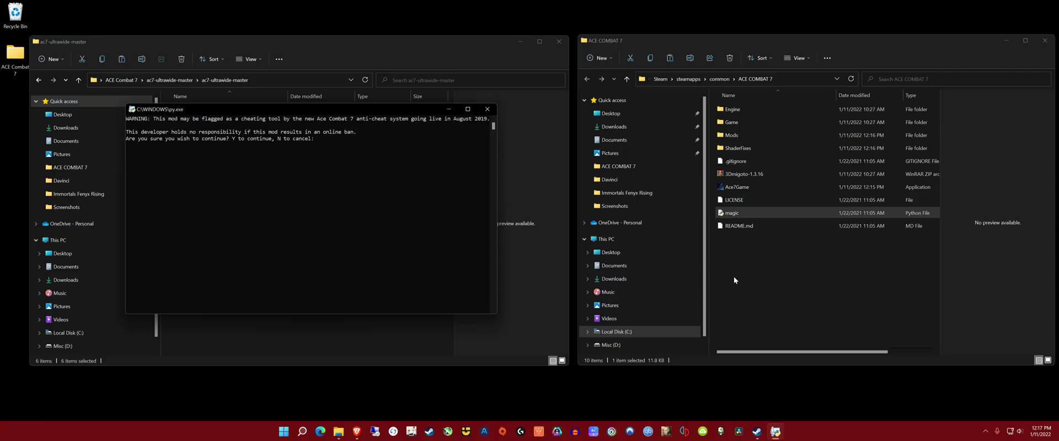
{"action": "type", "text": "y"}
{"action": "key", "text": "Return"}
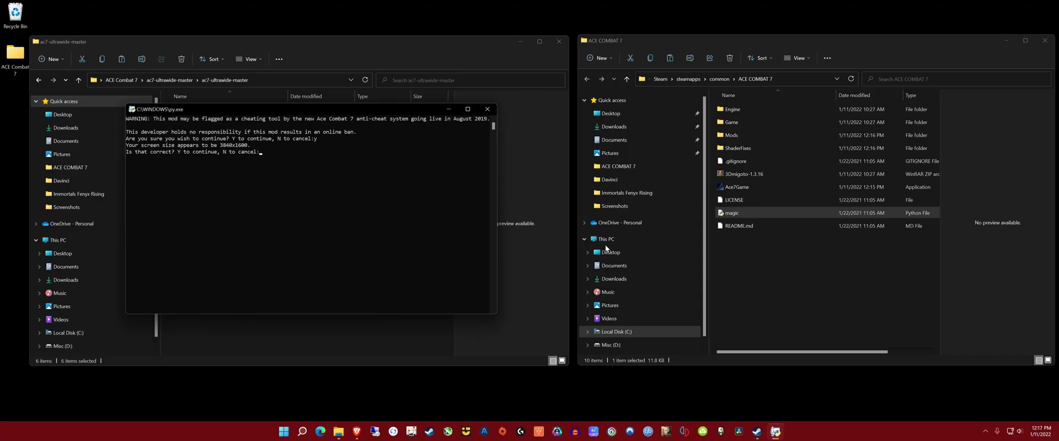
{"action": "type", "text": "y"}
{"action": "key", "text": "Return"}
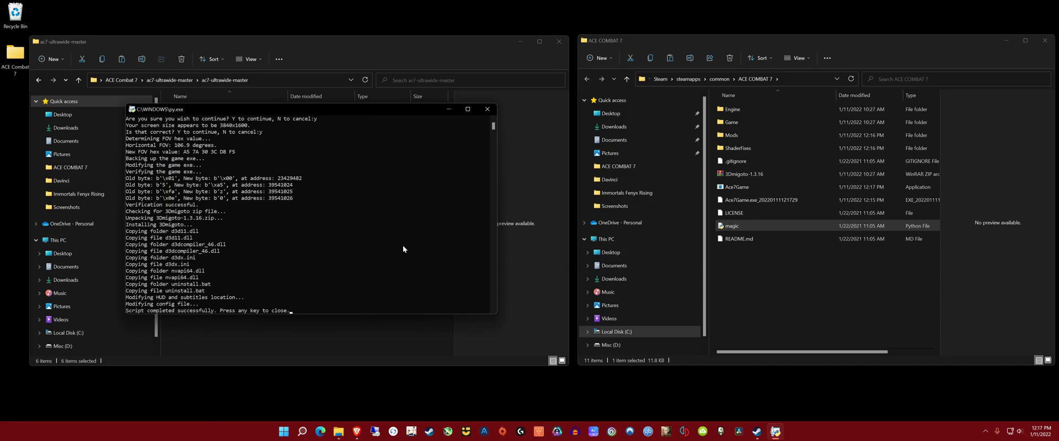
{"action": "key", "text": "Return"}
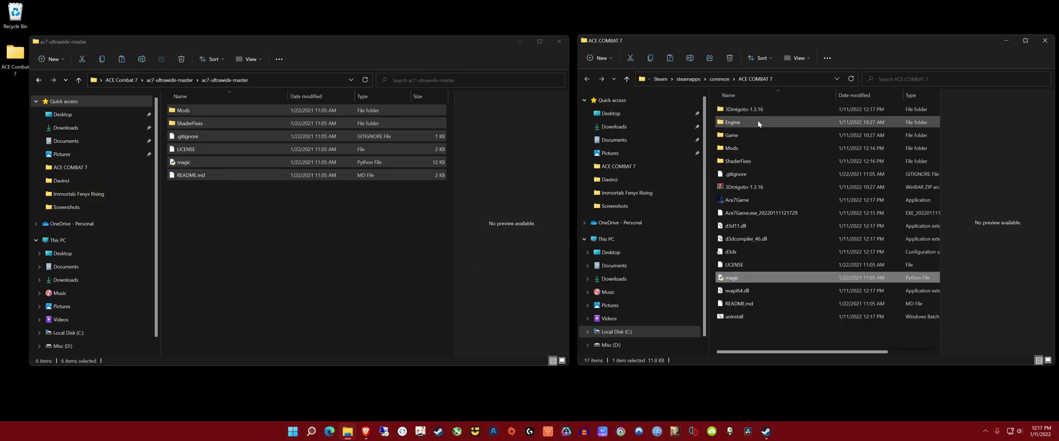
{"action": "left_click", "coordinate": [746, 329]}
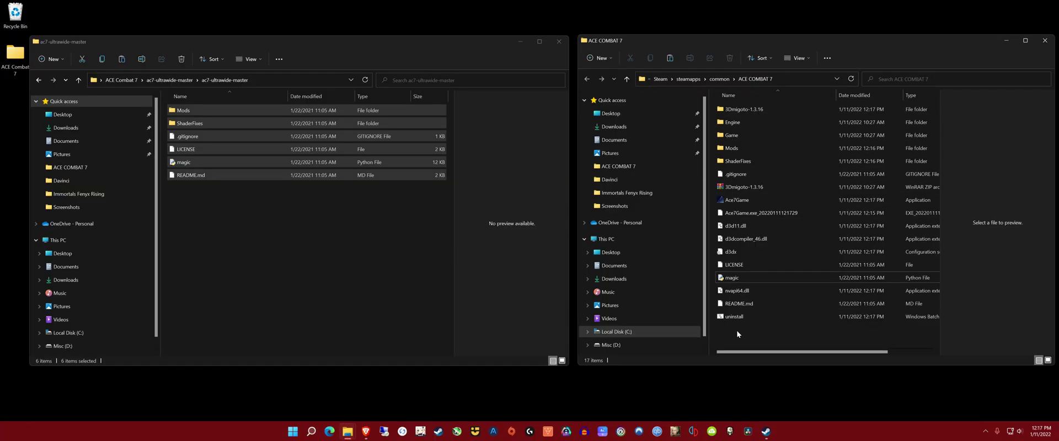
{"action": "left_click", "coordinate": [422, 232]}
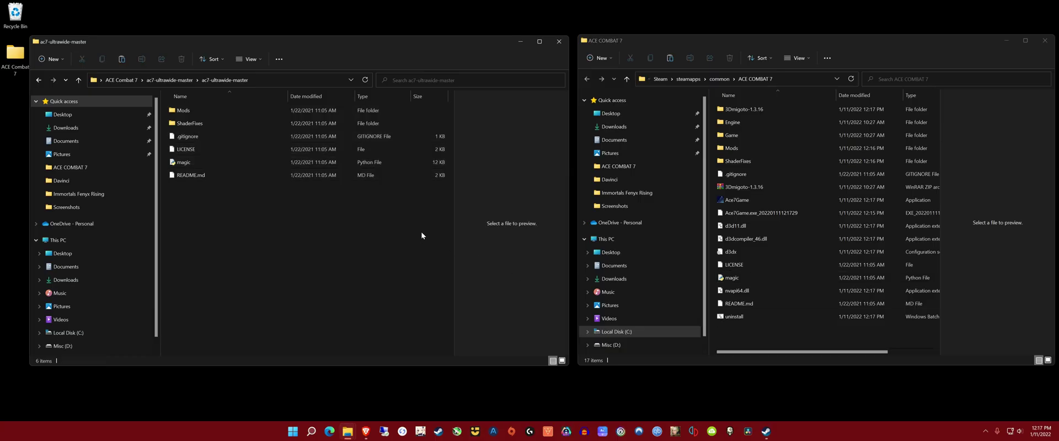
{"action": "left_click", "coordinate": [734, 205]}
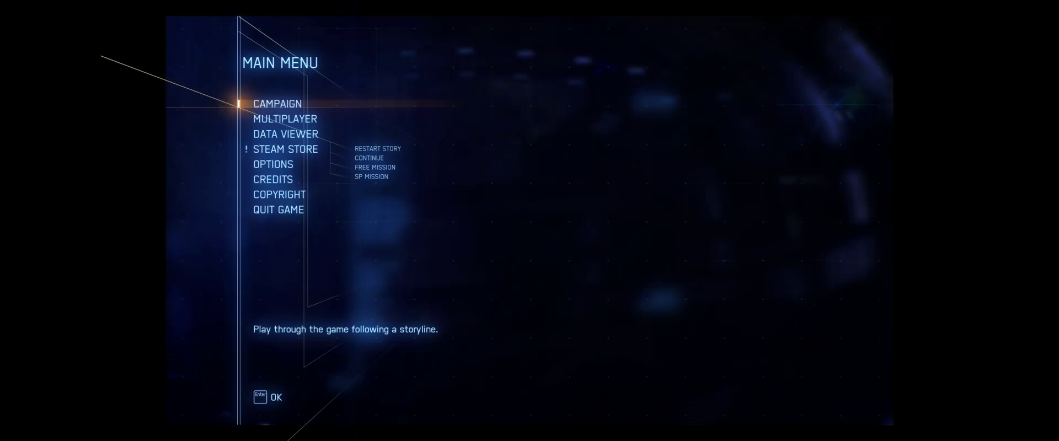
Go to Options > Graphics and highlight Resolution, showing Full Screen at 3840 x 1600.
{"action": "key", "text": "Down"}
{"action": "key", "text": "Down"}
{"action": "key", "text": "Down"}
{"action": "key", "text": "Down"}
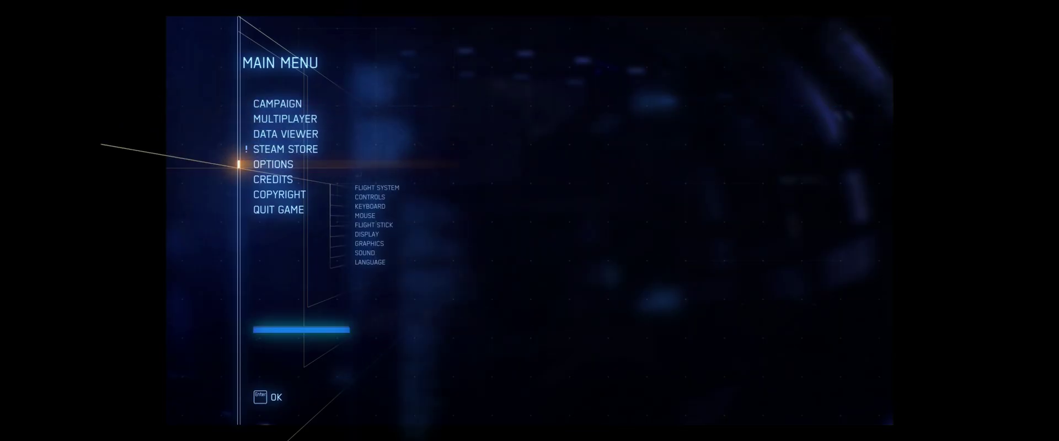
{"action": "key", "text": "Return"}
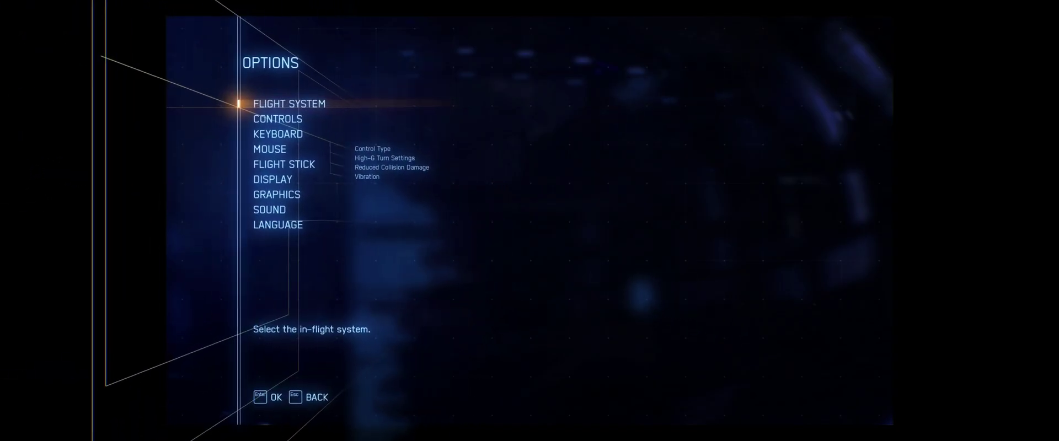
{"action": "key", "text": "Down"}
{"action": "key", "text": "Down"}
{"action": "key", "text": "Down"}
{"action": "key", "text": "Down"}
{"action": "key", "text": "Down"}
{"action": "key", "text": "Down"}
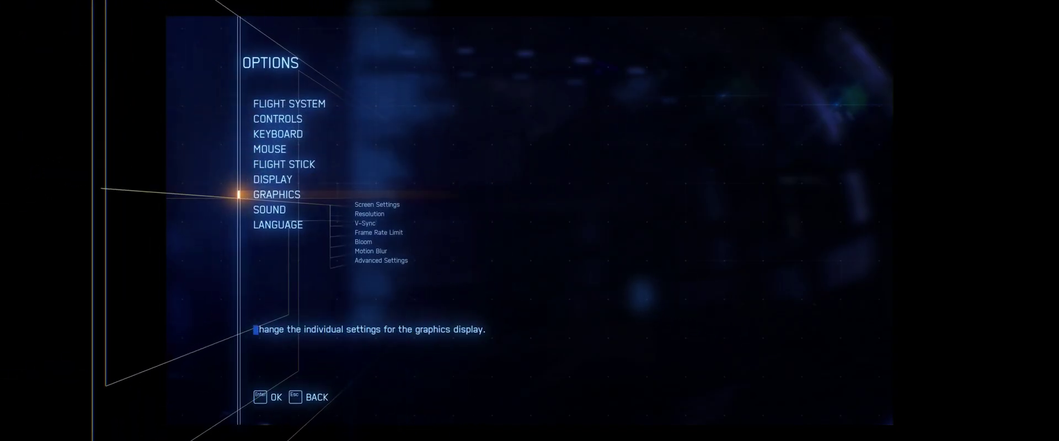
{"action": "key", "text": "Return"}
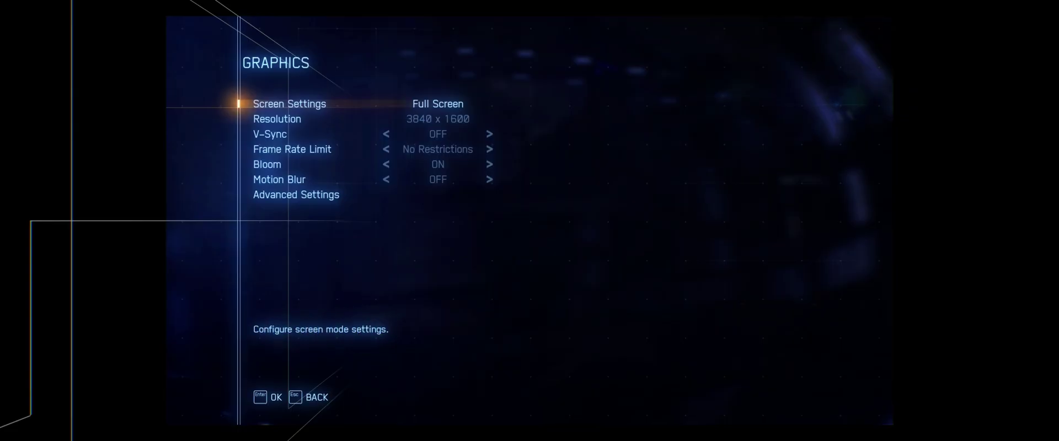
{"action": "key", "text": "Down"}
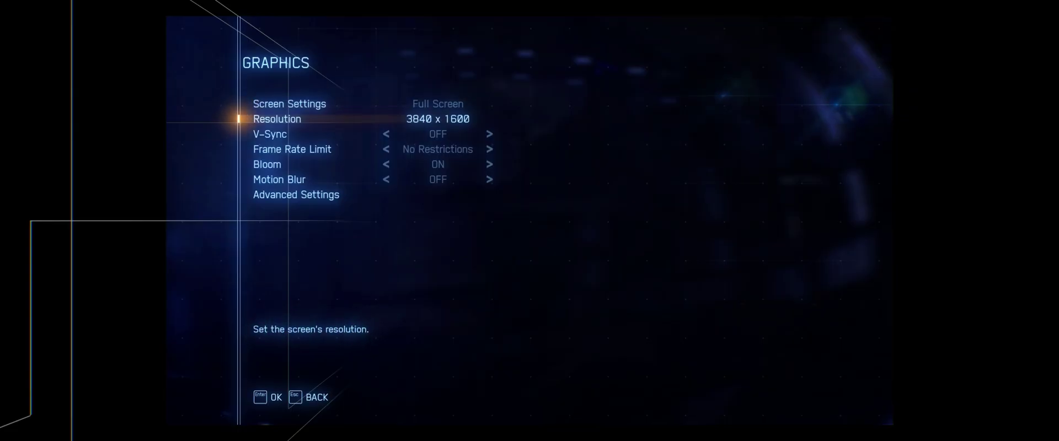